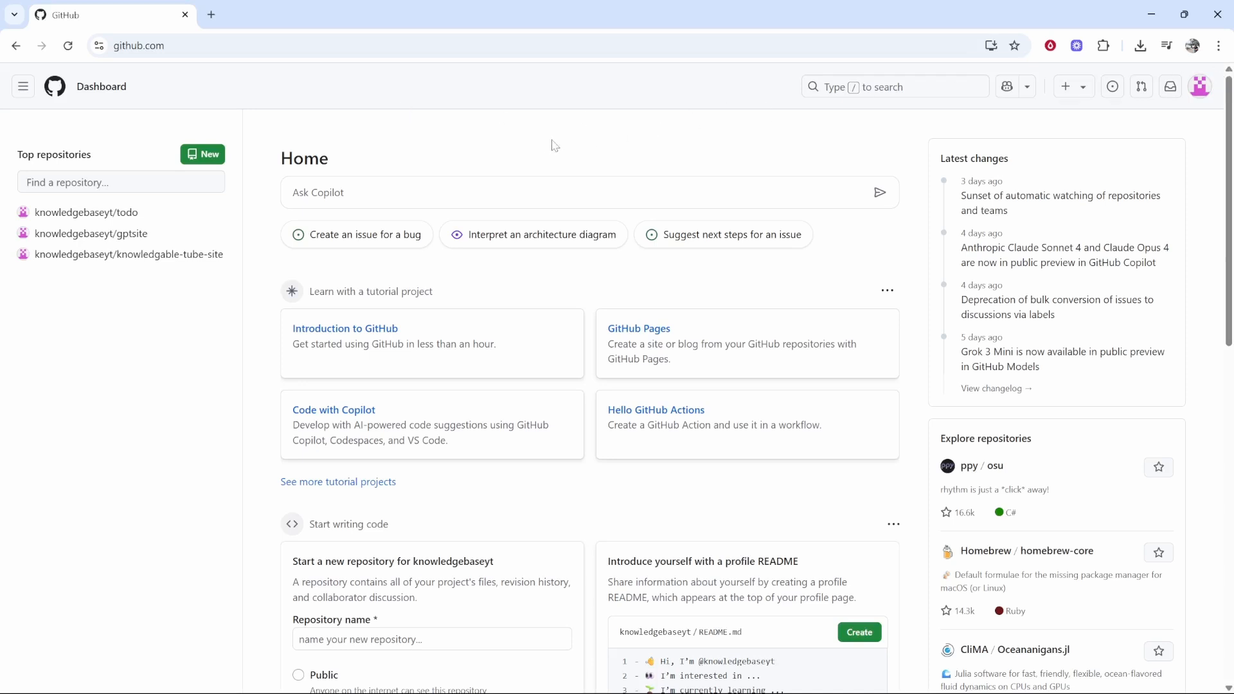
Create a new public repository named todovideo, initialized with a README file.
{"action": "left_click", "coordinate": [209, 166]}
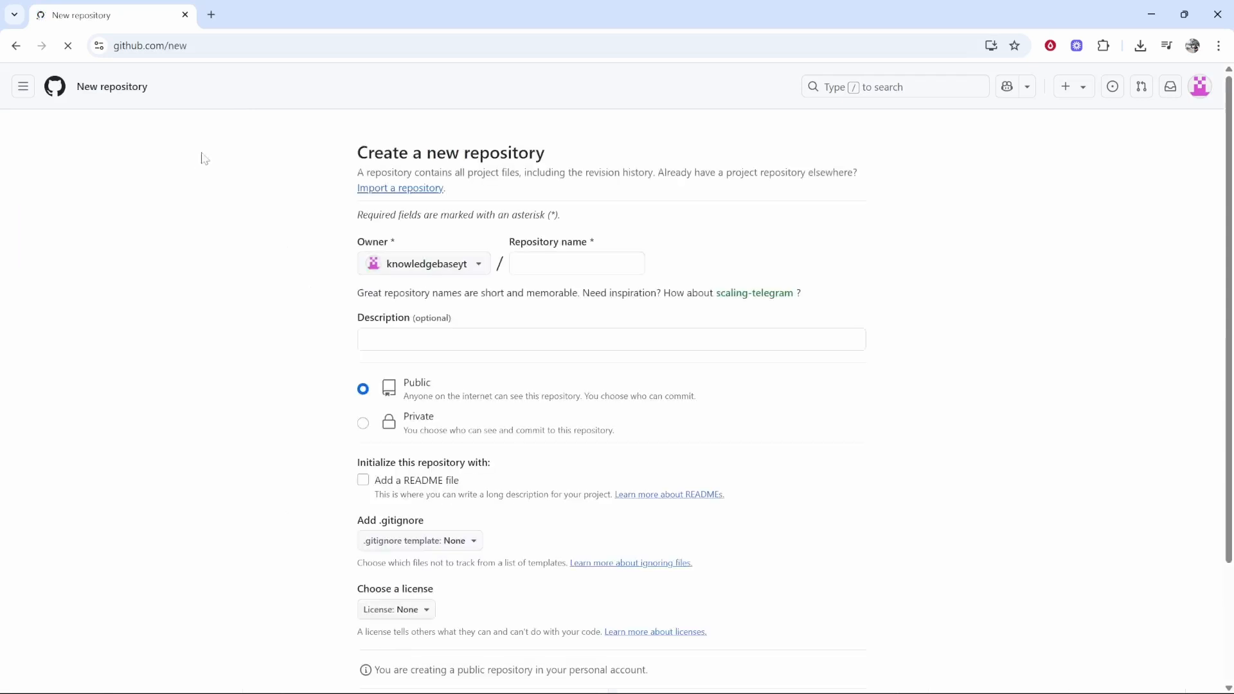
{"action": "left_click_drag", "start_coordinate": [357, 152], "coordinate": [545, 154]}
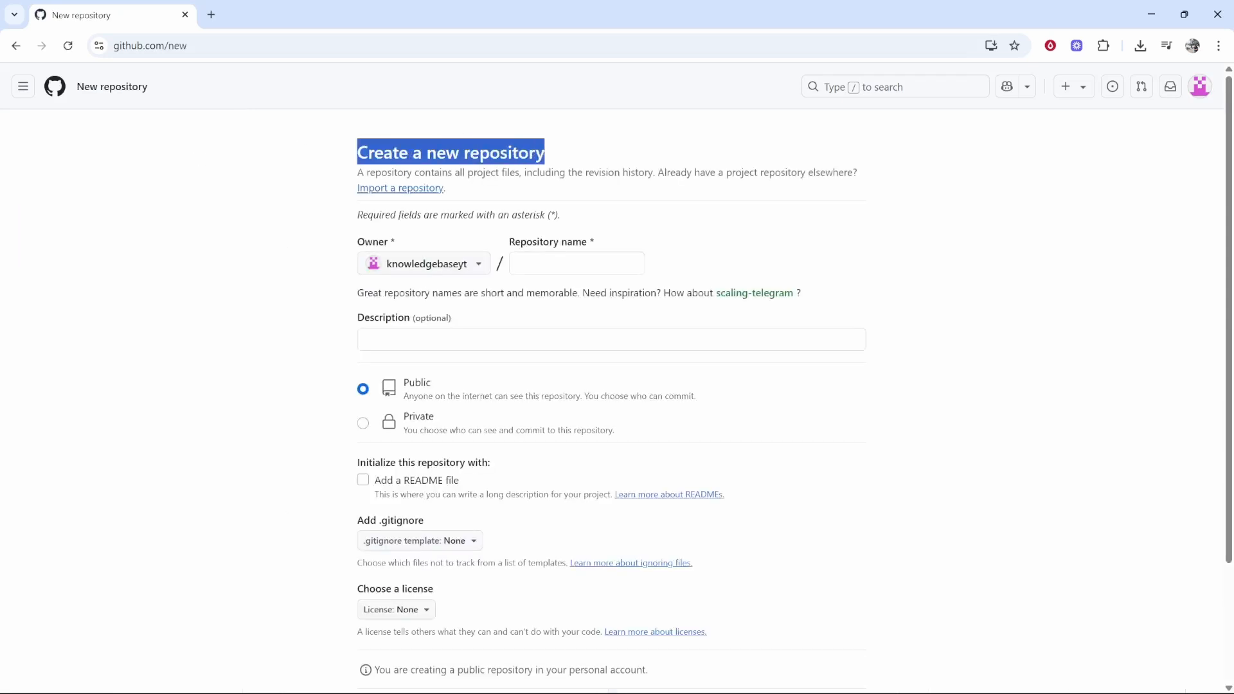
{"action": "left_click", "coordinate": [590, 152]}
{"action": "left_click", "coordinate": [577, 264]}
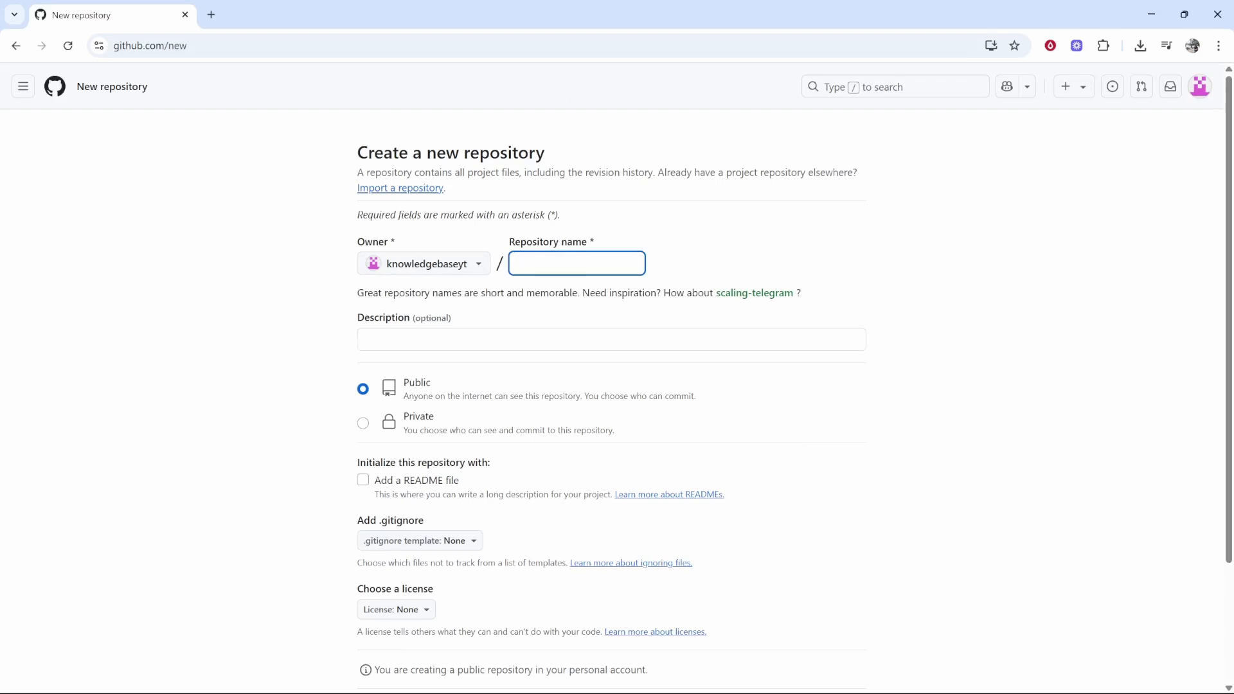
{"action": "type", "text": "todovideo"}
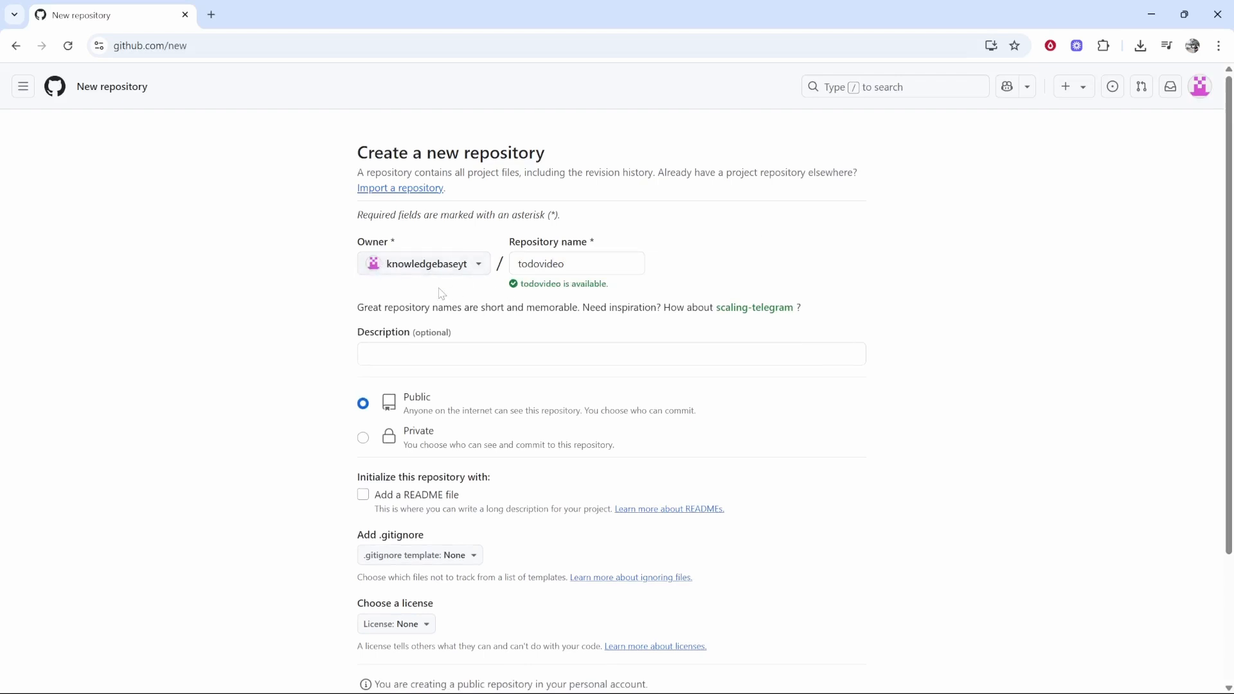
{"action": "scroll", "coordinate": [320, 308], "scroll_direction": "down", "scroll_amount": 2}
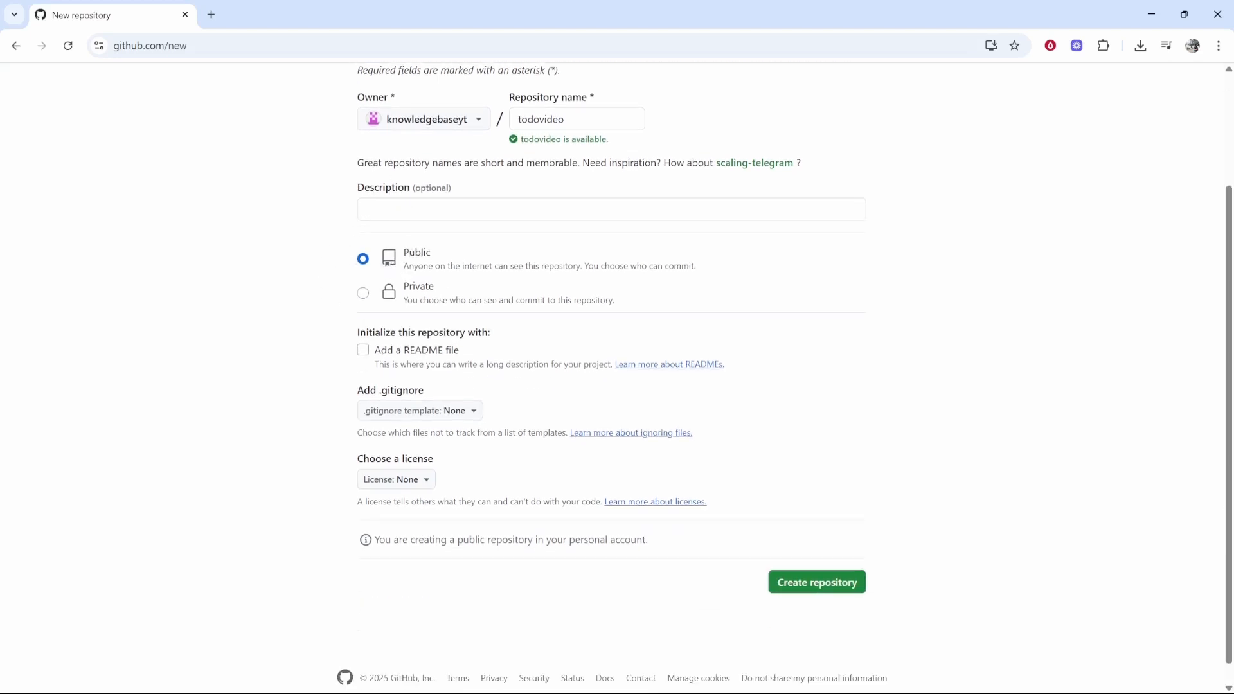
{"action": "left_click", "coordinate": [363, 355]}
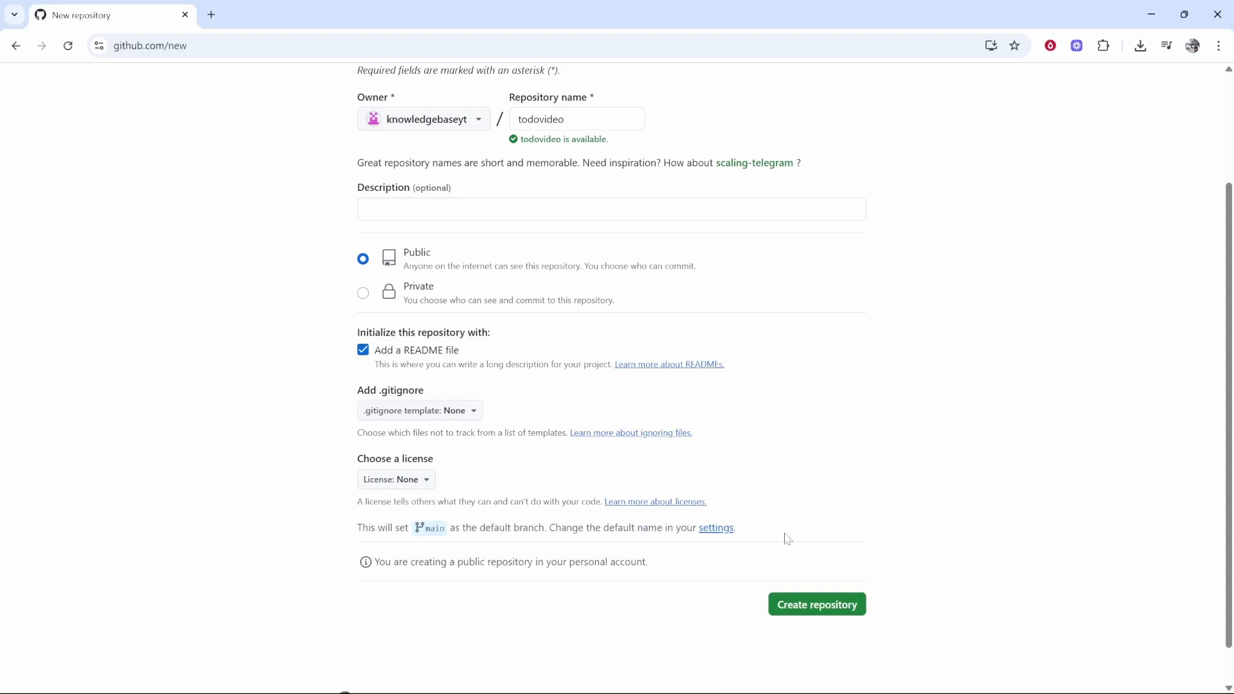
{"action": "left_click", "coordinate": [819, 603]}
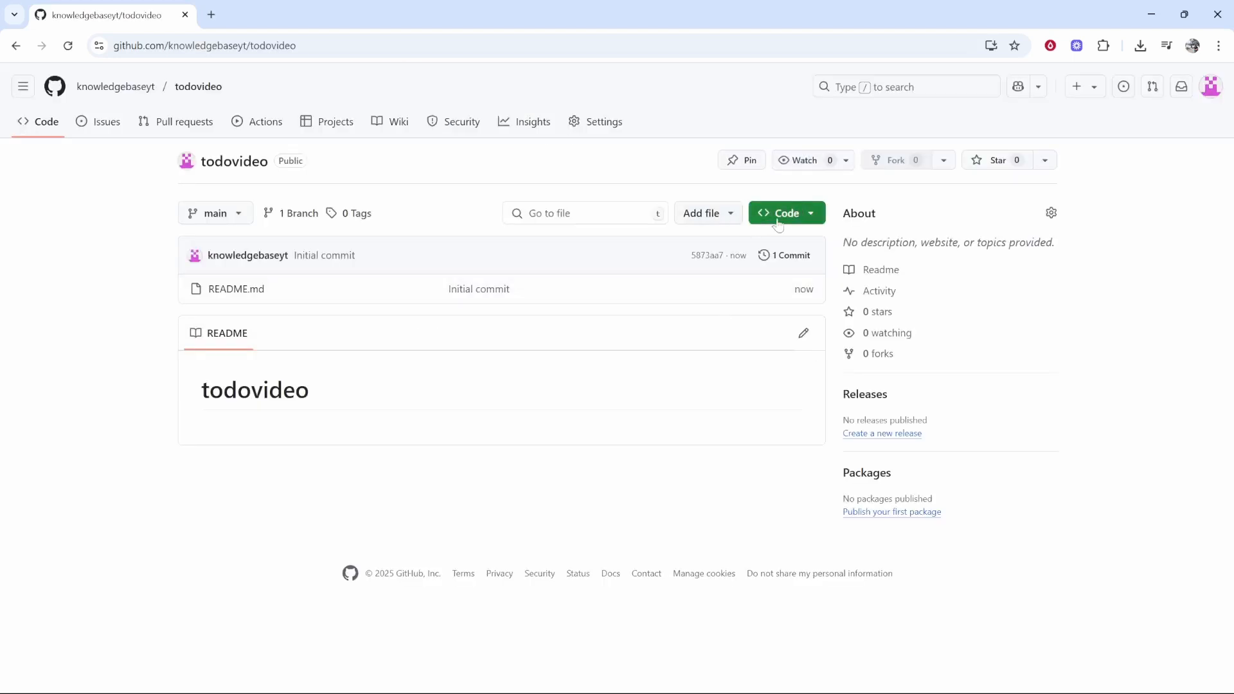
Open the repository's file upload page, switch to File Explorer and open the todo-website folder beside it.
{"action": "left_click", "coordinate": [733, 218]}
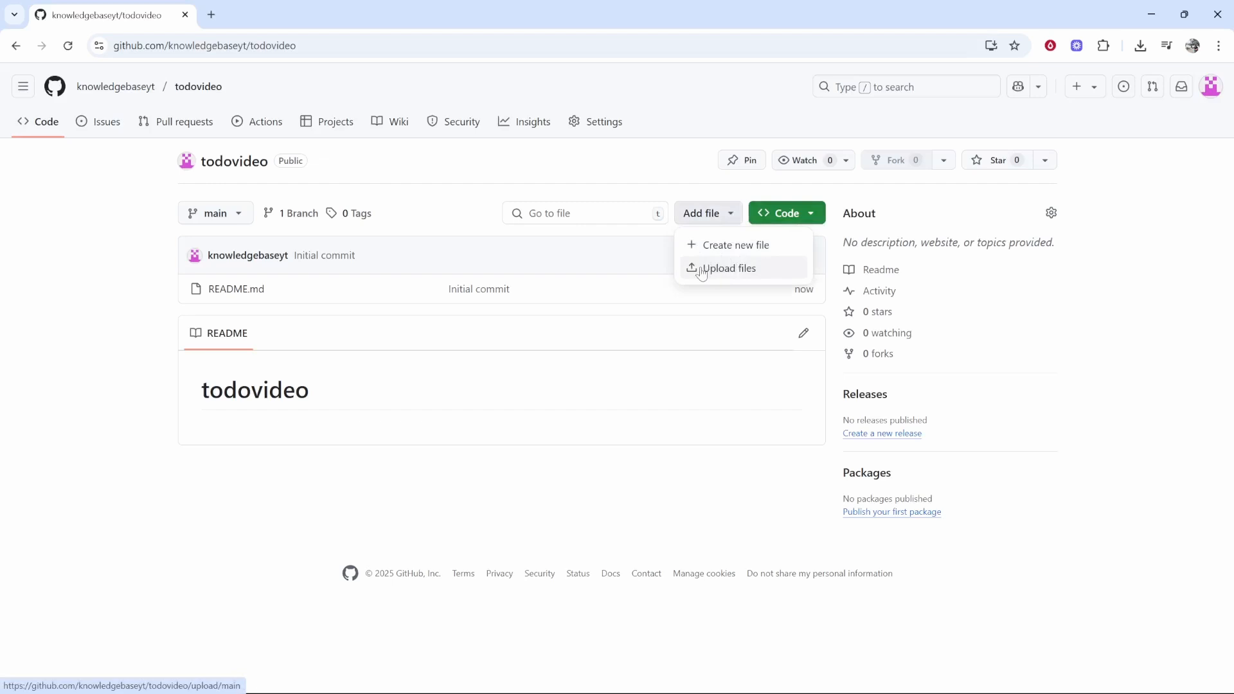
{"action": "left_click", "coordinate": [709, 269]}
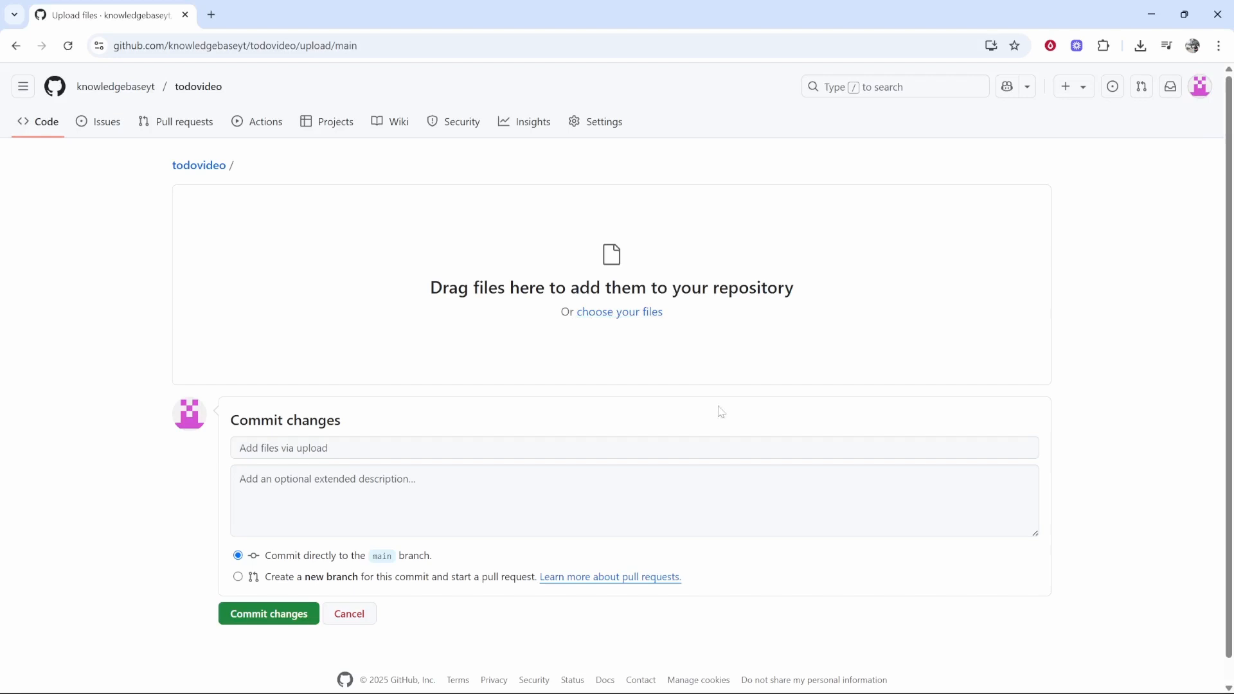
{"action": "mouse_move", "coordinate": [704, 692]}
{"action": "mouse_move", "coordinate": [636, 680]}
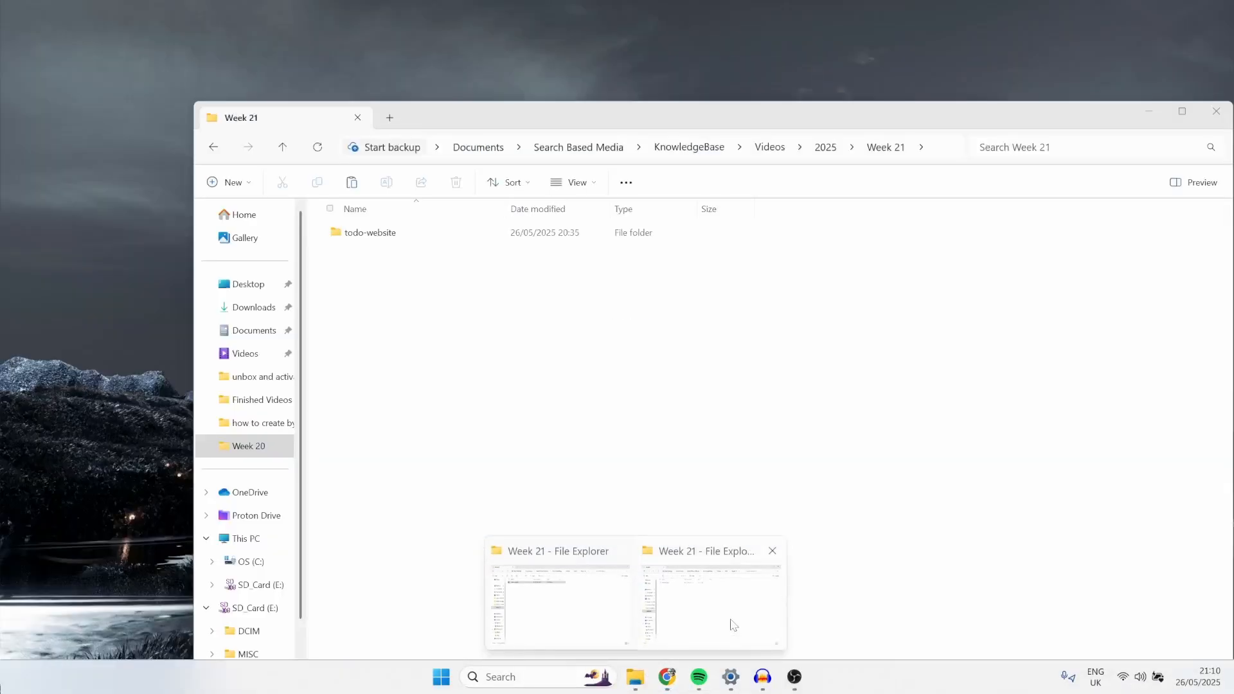
{"action": "left_click", "coordinate": [733, 625]}
{"action": "left_click_drag", "start_coordinate": [577, 111], "coordinate": [576, 375]}
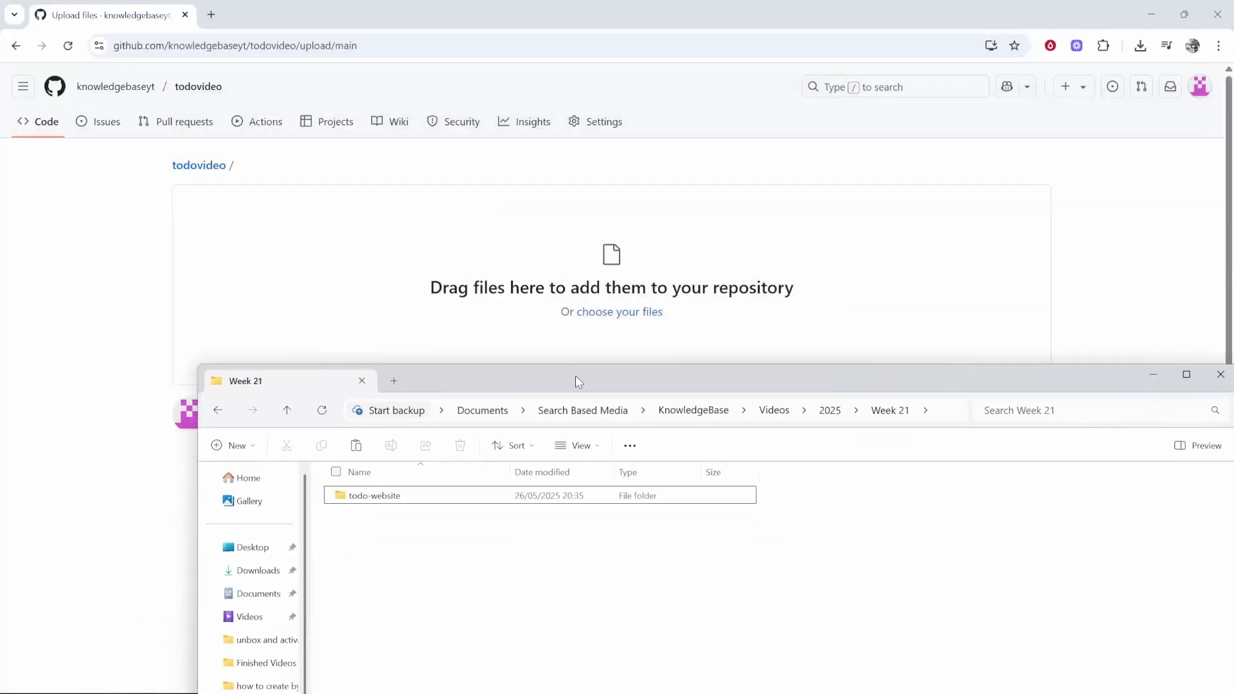
{"action": "double_click", "coordinate": [385, 497]}
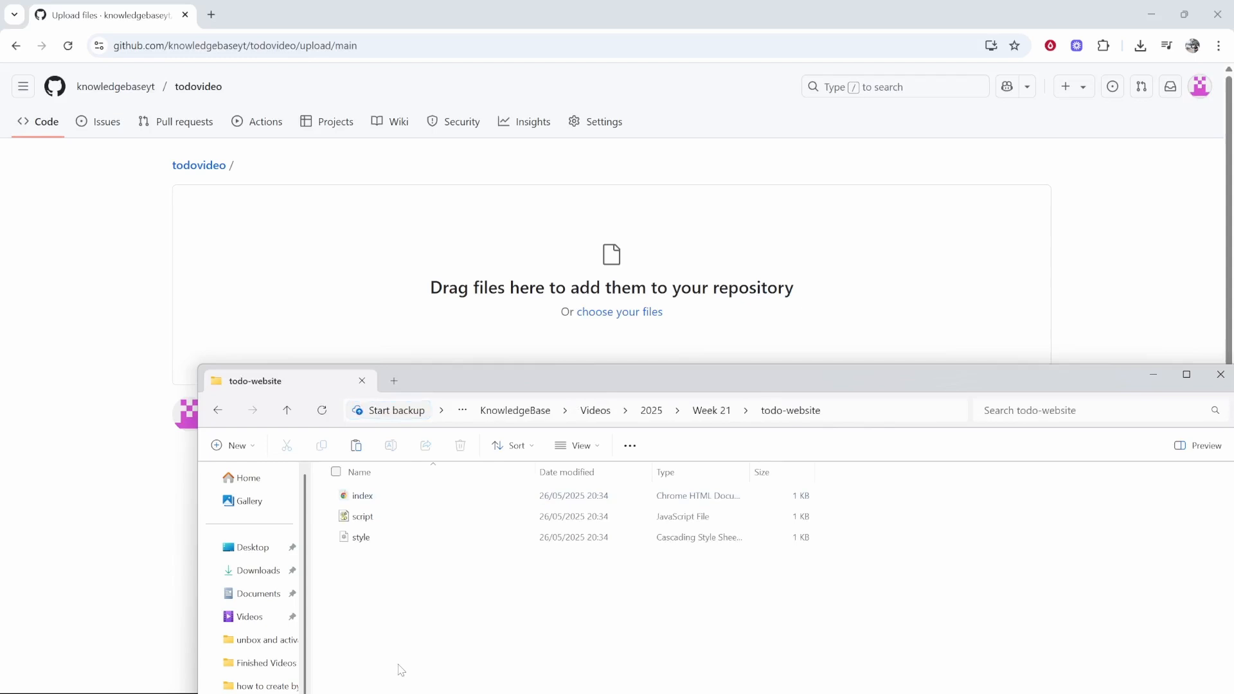
Add the index, script and style files to the upload and commit them directly to the main branch.
{"action": "left_click_drag", "start_coordinate": [441, 662], "coordinate": [393, 497]}
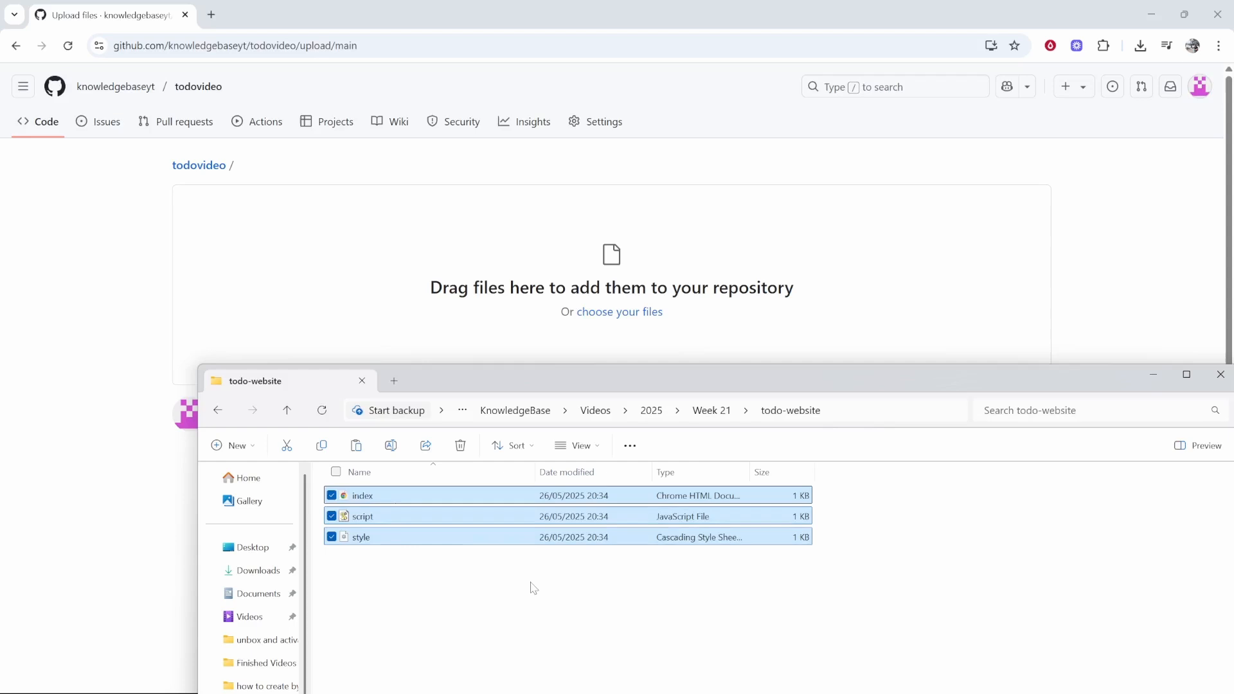
{"action": "left_click_drag", "start_coordinate": [460, 539], "coordinate": [574, 503]}
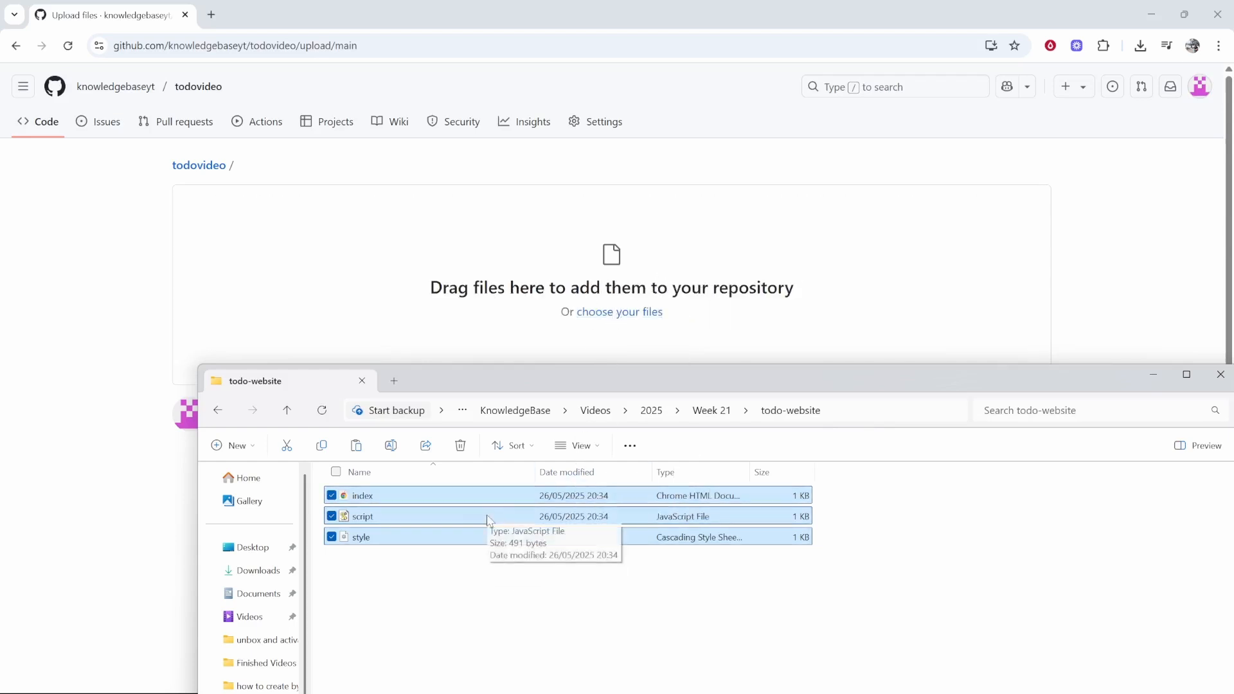
{"action": "left_click_drag", "start_coordinate": [488, 520], "coordinate": [619, 313]}
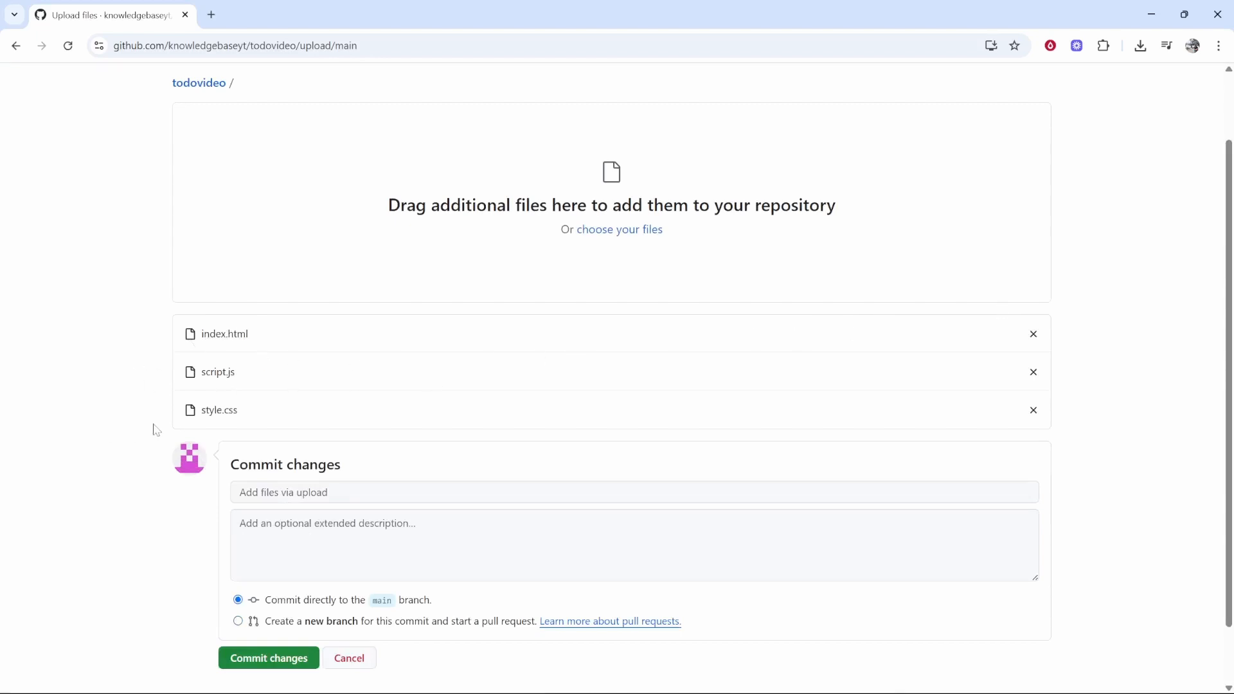
{"action": "scroll", "coordinate": [310, 686], "scroll_direction": "down", "scroll_amount": 1}
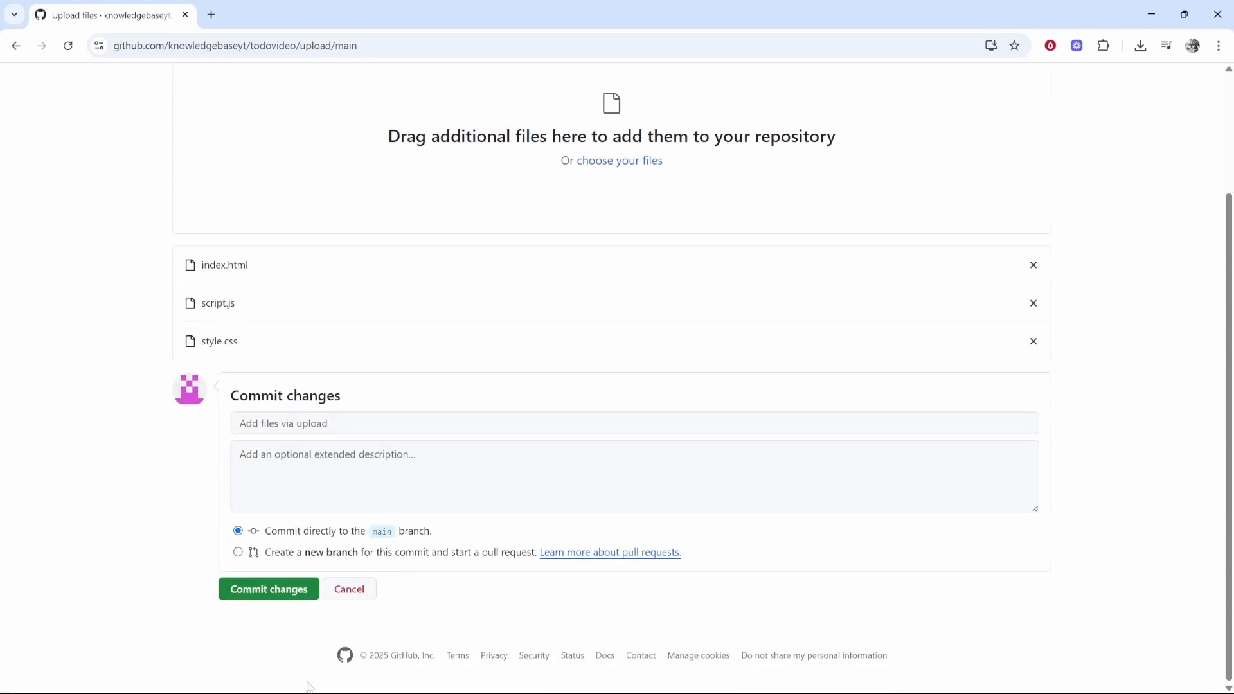
{"action": "left_click", "coordinate": [259, 595]}
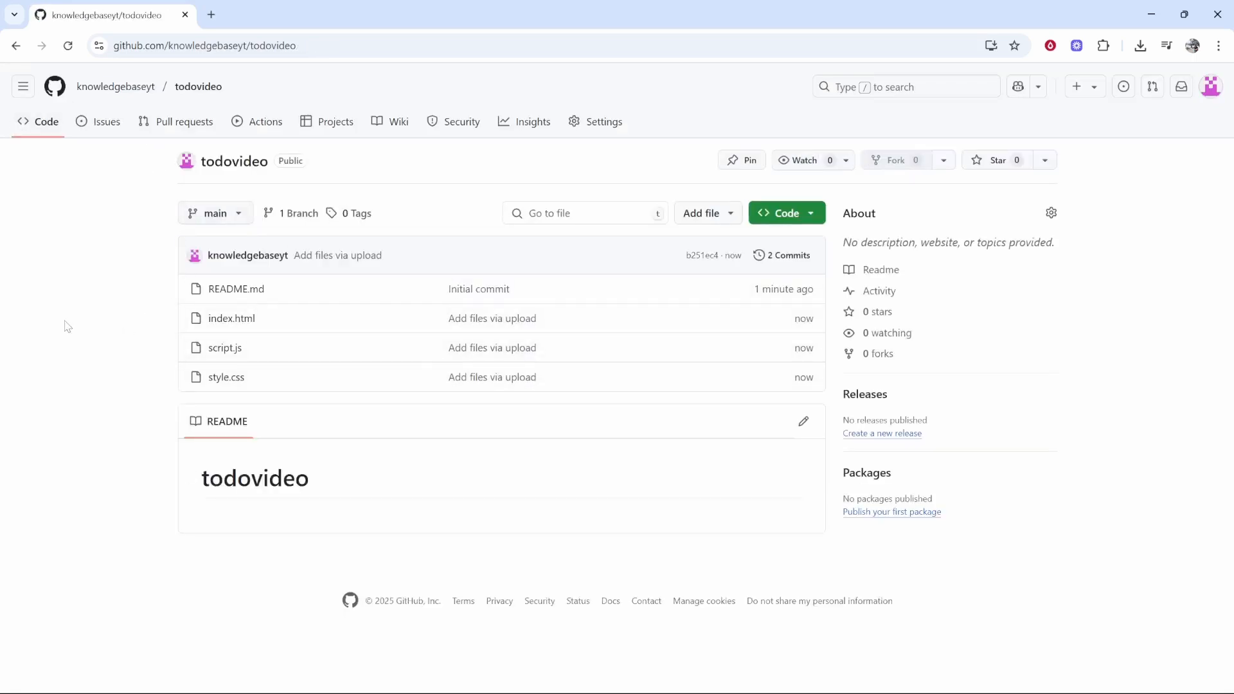
Open the GitHub Pages settings of the todovideo repository.
{"action": "left_click", "coordinate": [604, 124]}
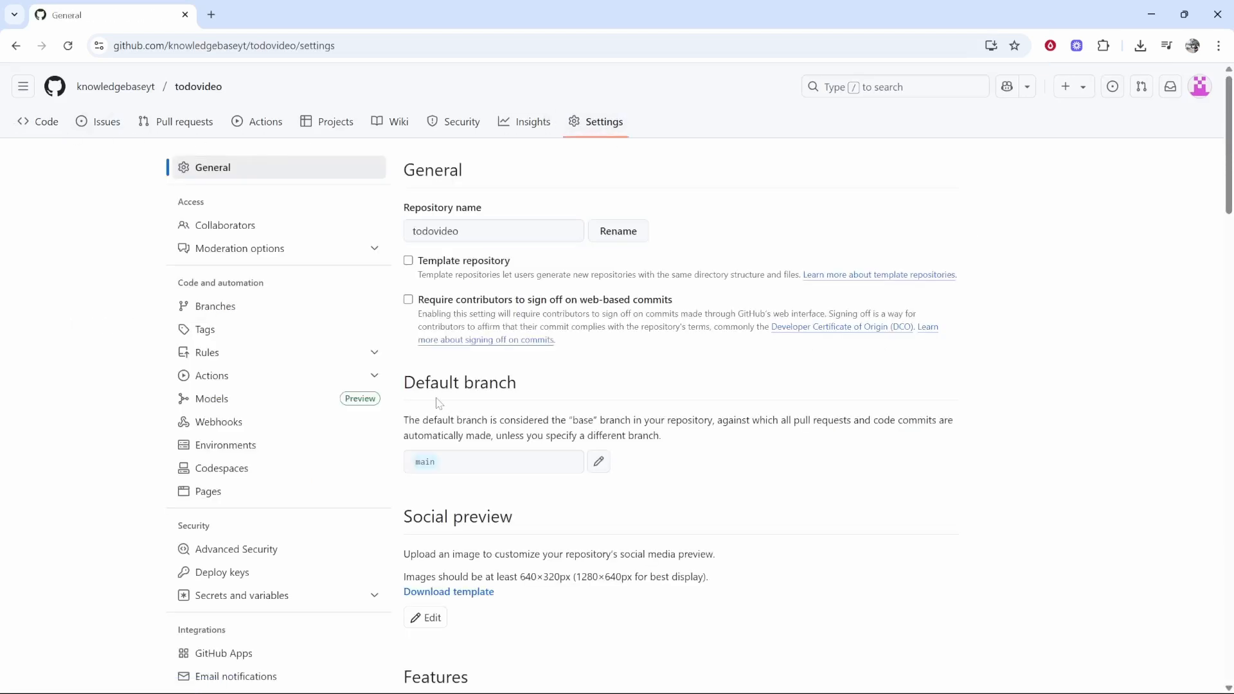
{"action": "left_click", "coordinate": [588, 474]}
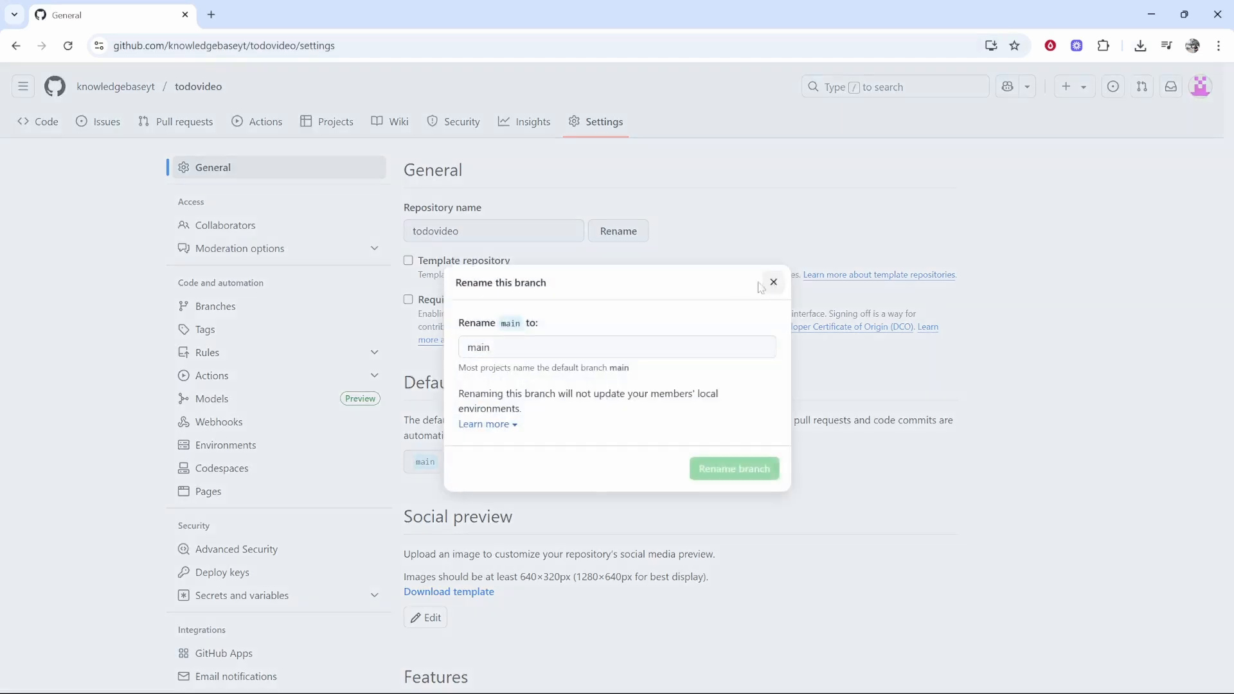
{"action": "left_click", "coordinate": [775, 281]}
{"action": "scroll", "coordinate": [450, 459], "scroll_direction": "down", "scroll_amount": 2}
{"action": "scroll", "coordinate": [166, 437], "scroll_direction": "up", "scroll_amount": 1}
{"action": "left_click", "coordinate": [205, 422]}
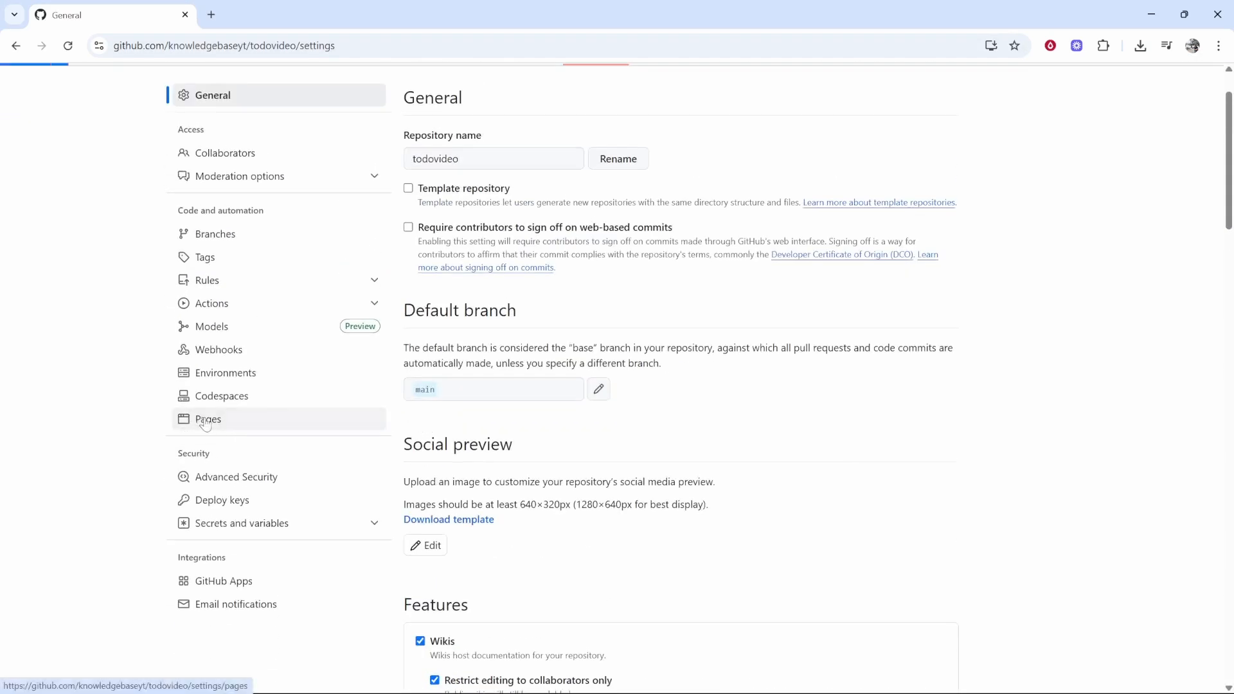
Set GitHub Pages to deploy from the main branch with the / (root) folder and save the source.
{"action": "left_click", "coordinate": [500, 286]}
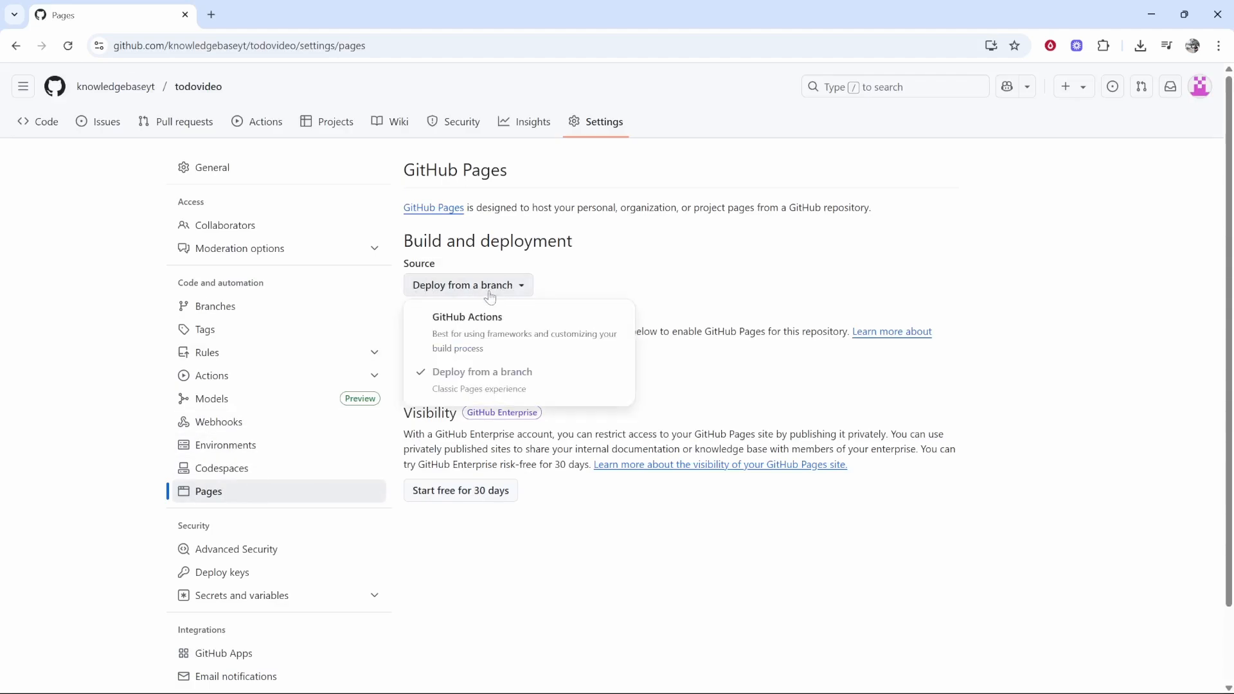
{"action": "left_click", "coordinate": [647, 278]}
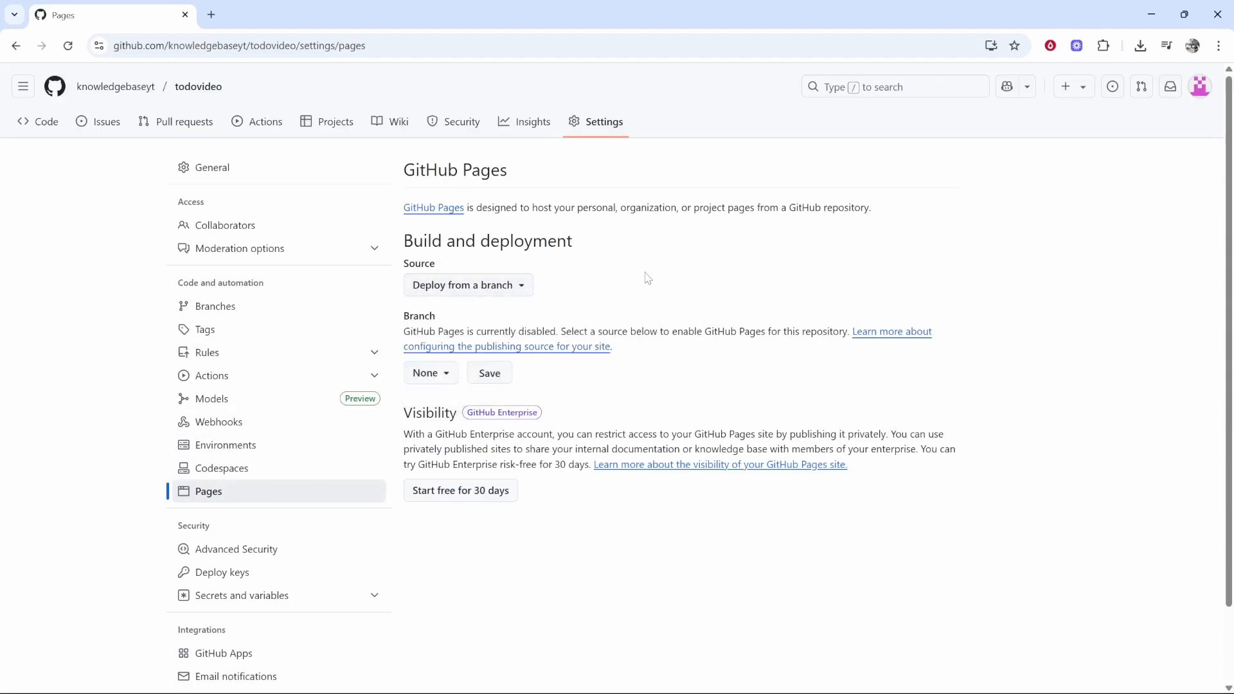
{"action": "left_click_drag", "start_coordinate": [395, 316], "coordinate": [450, 320]}
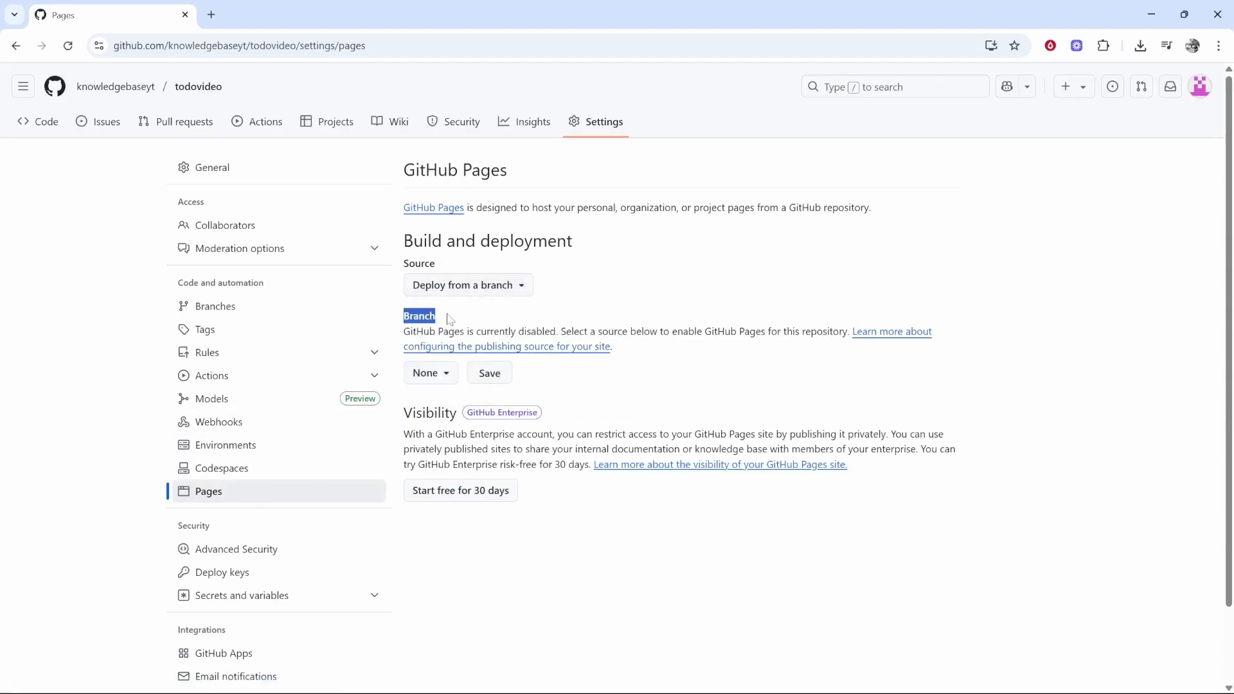
{"action": "left_click", "coordinate": [446, 375]}
{"action": "left_click", "coordinate": [506, 284]}
{"action": "left_click", "coordinate": [432, 378]}
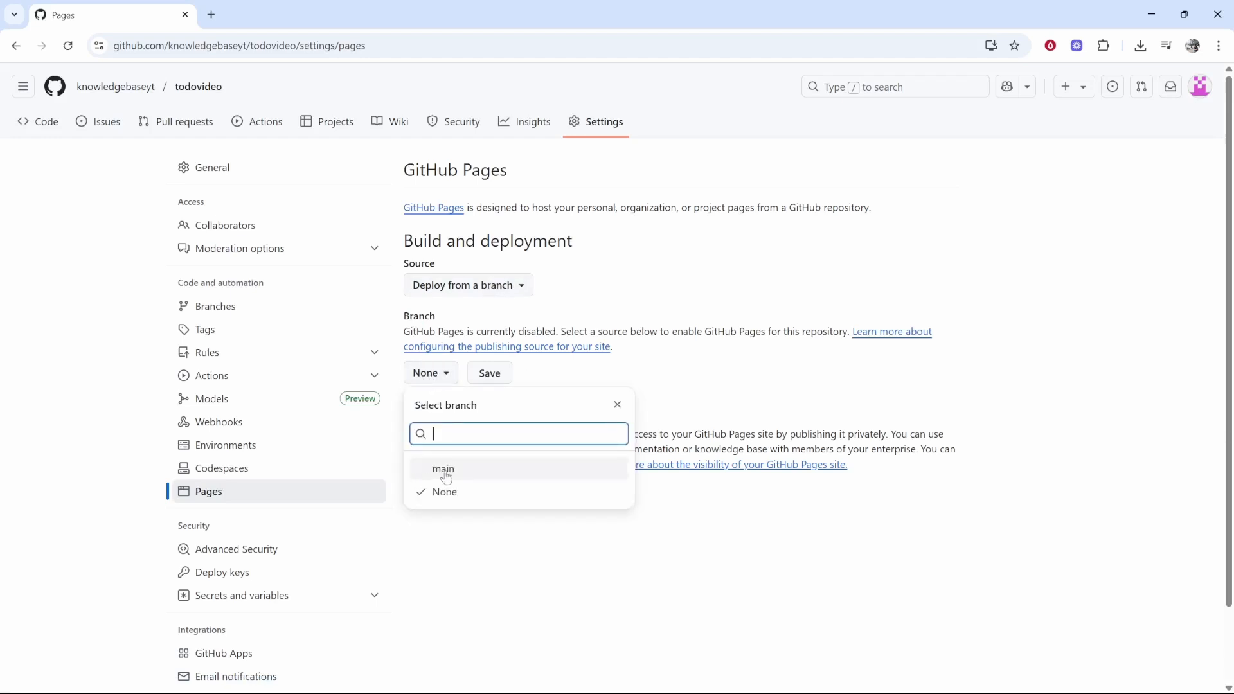
{"action": "left_click", "coordinate": [471, 479]}
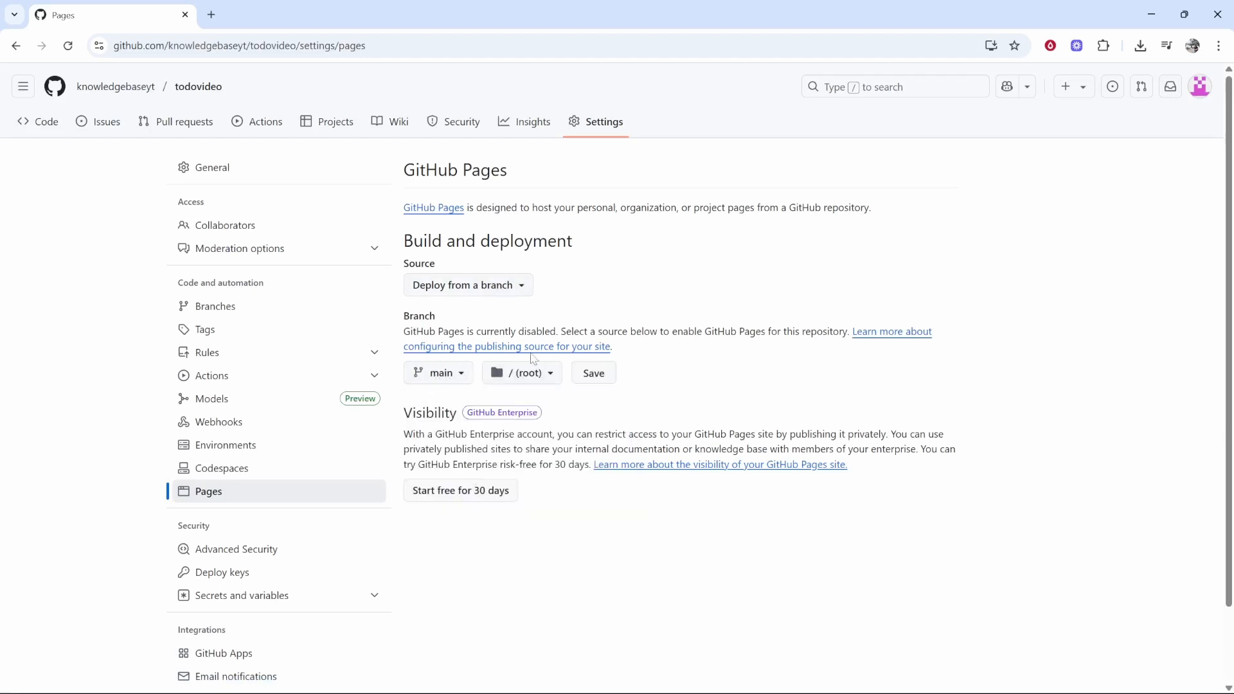
{"action": "left_click", "coordinate": [596, 377]}
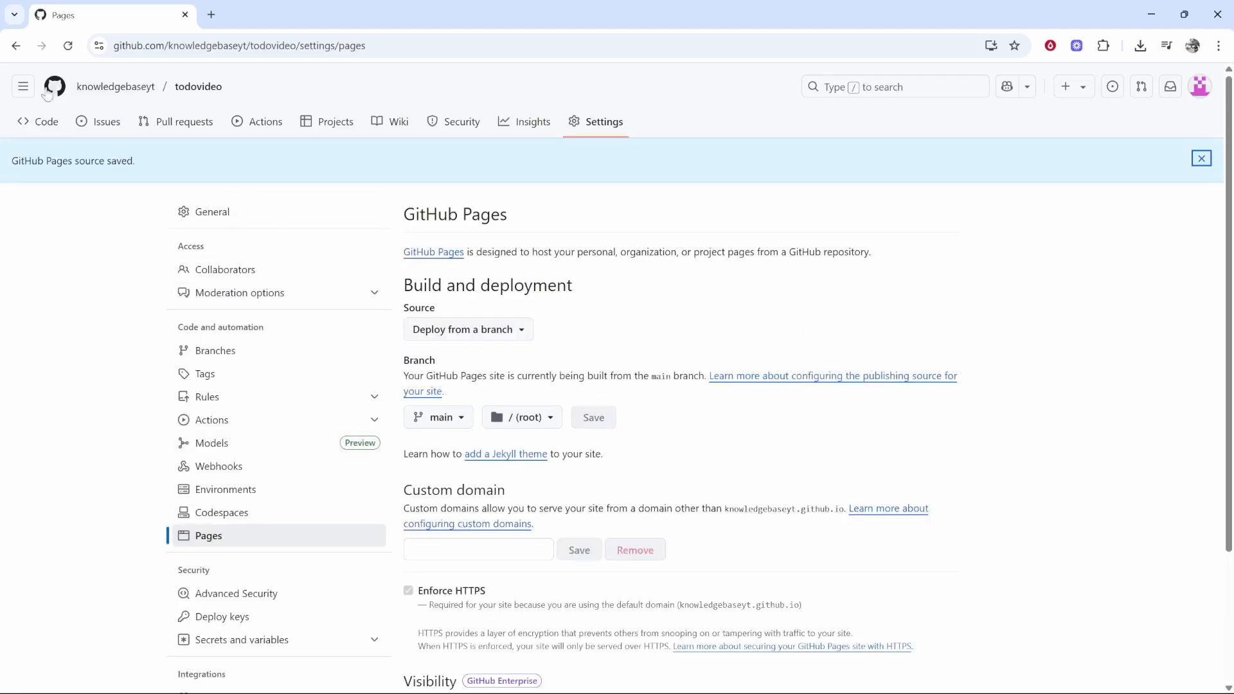
Check the latest commit's pending status and examine the pages build and deployment log.
{"action": "left_click", "coordinate": [25, 128]}
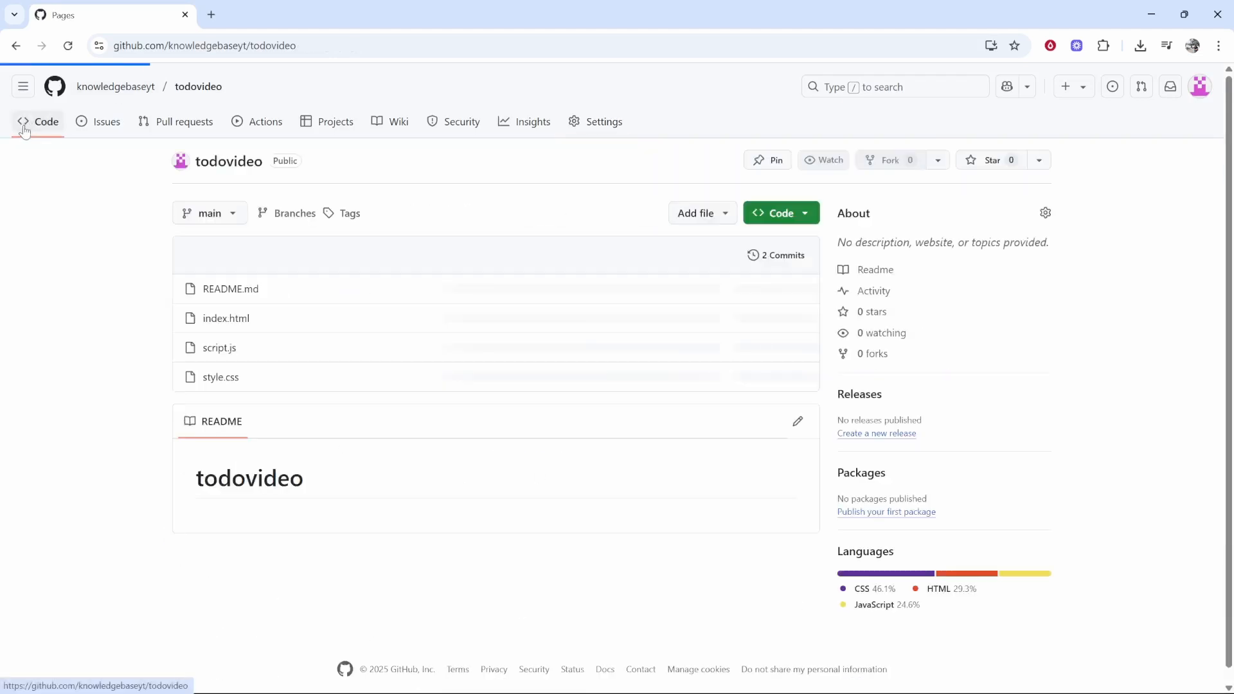
{"action": "mouse_move", "coordinate": [398, 259]}
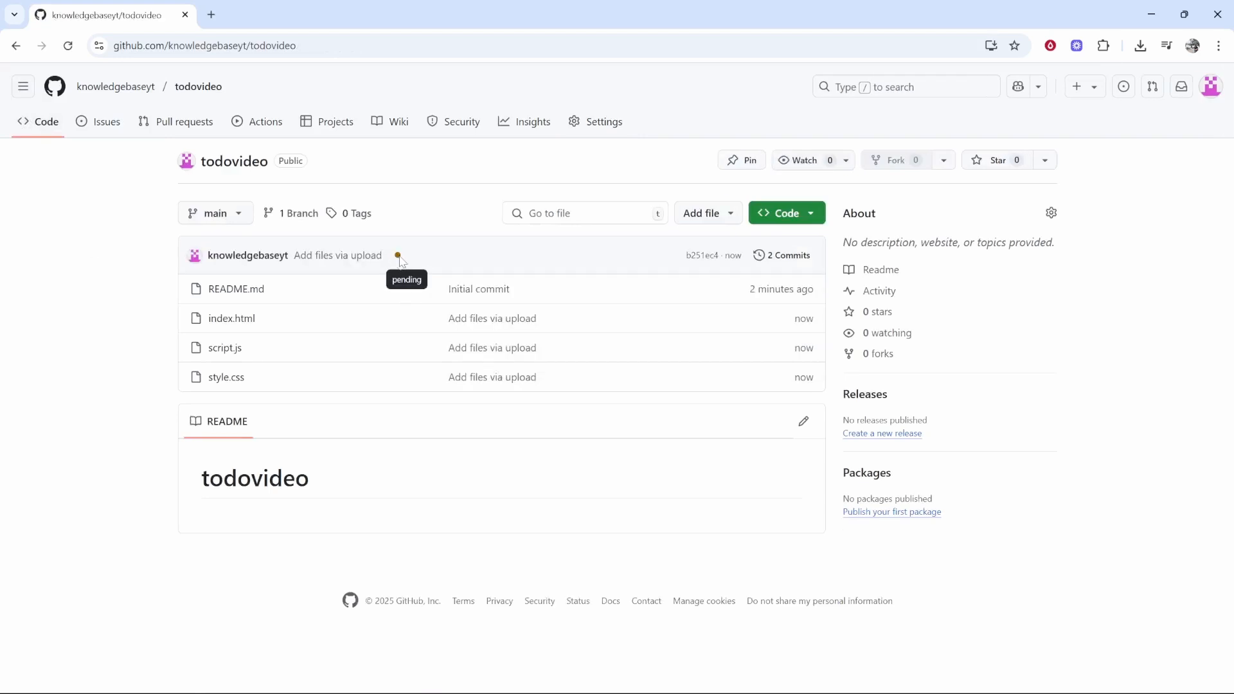
{"action": "left_click", "coordinate": [398, 257]}
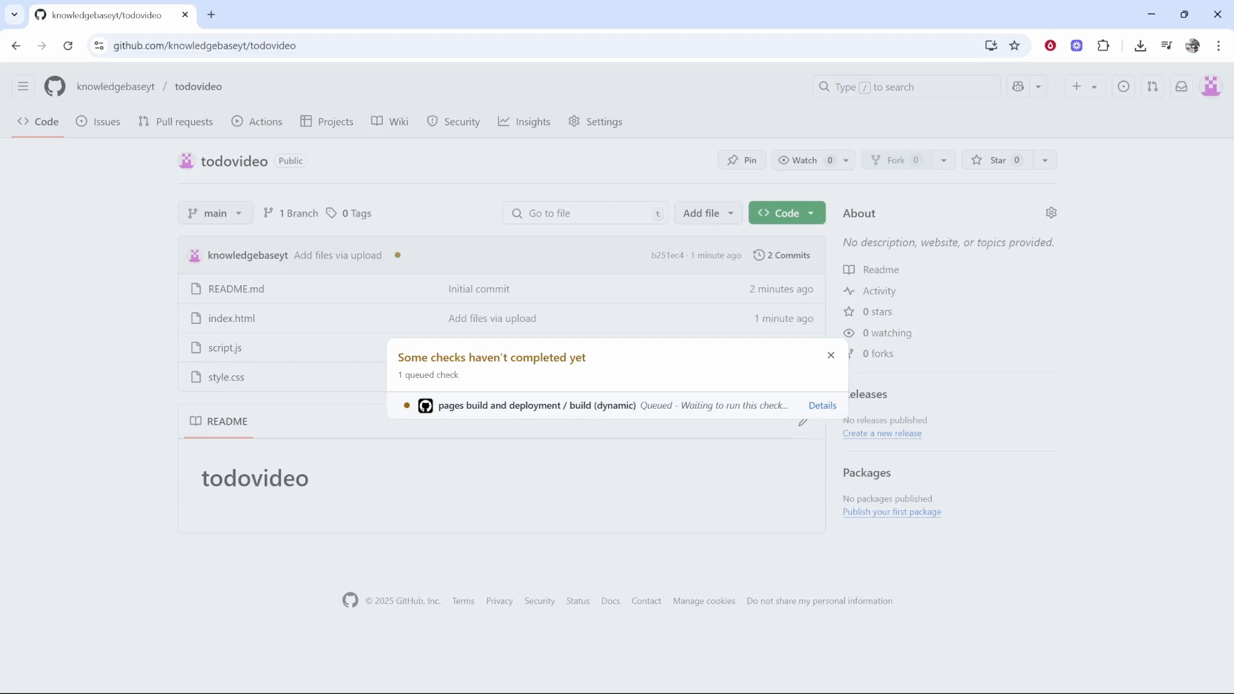
{"action": "left_click", "coordinate": [822, 406]}
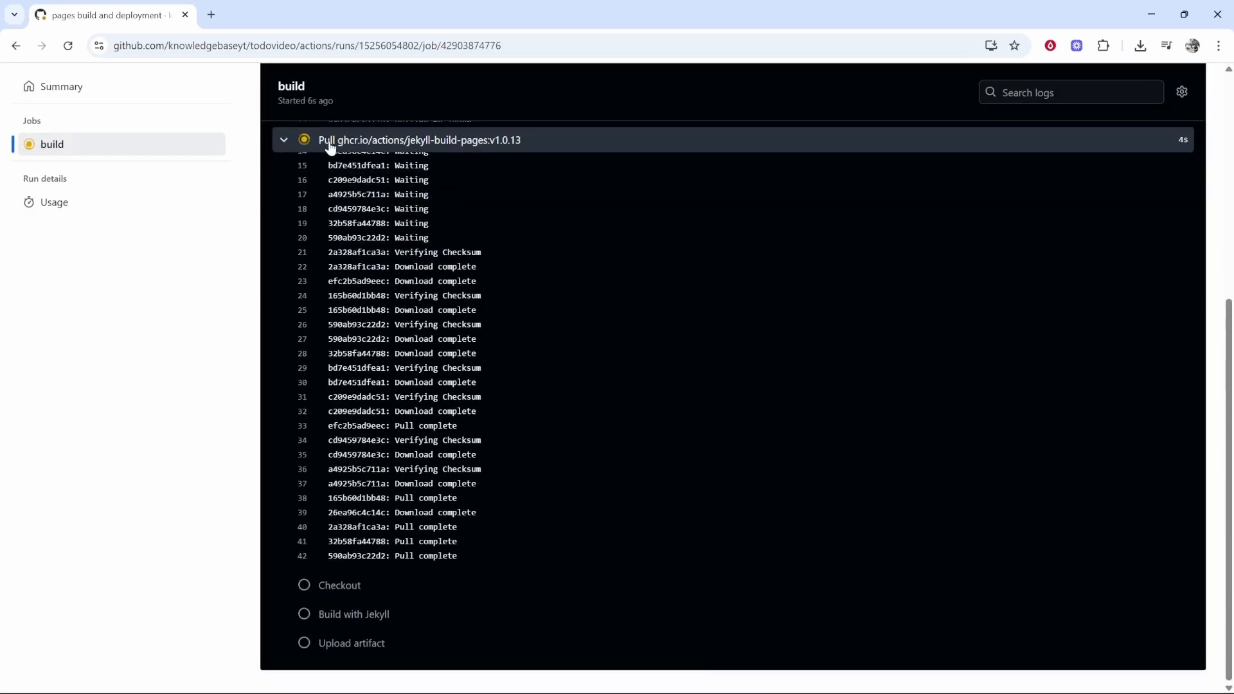
{"action": "scroll", "coordinate": [309, 154], "scroll_direction": "up", "scroll_amount": 1}
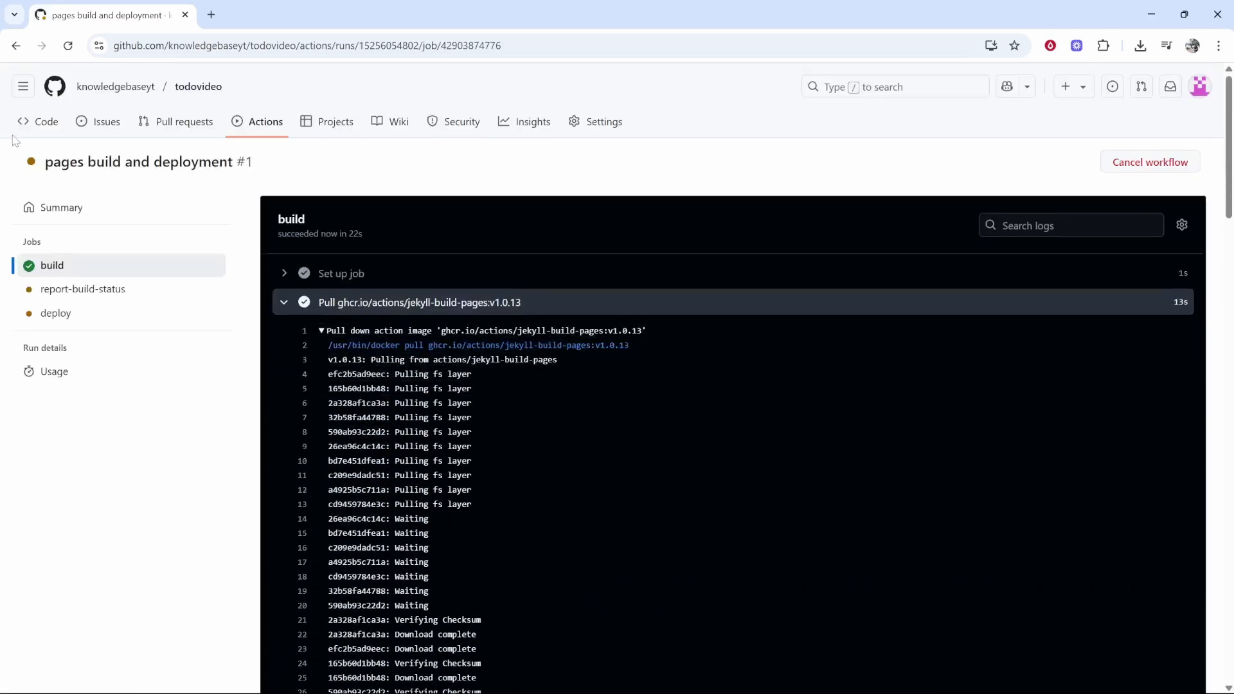
Return to the repository's Pages settings and open the published site from its live link.
{"action": "left_click", "coordinate": [602, 125]}
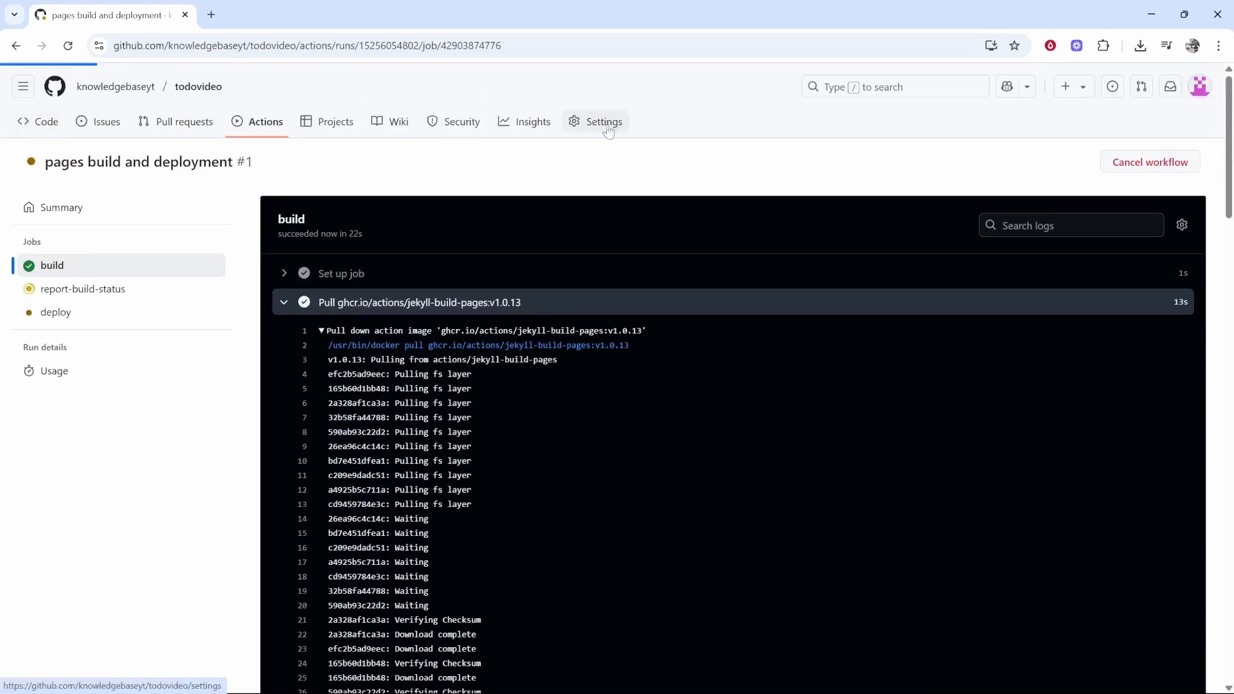
{"action": "left_click", "coordinate": [203, 498]}
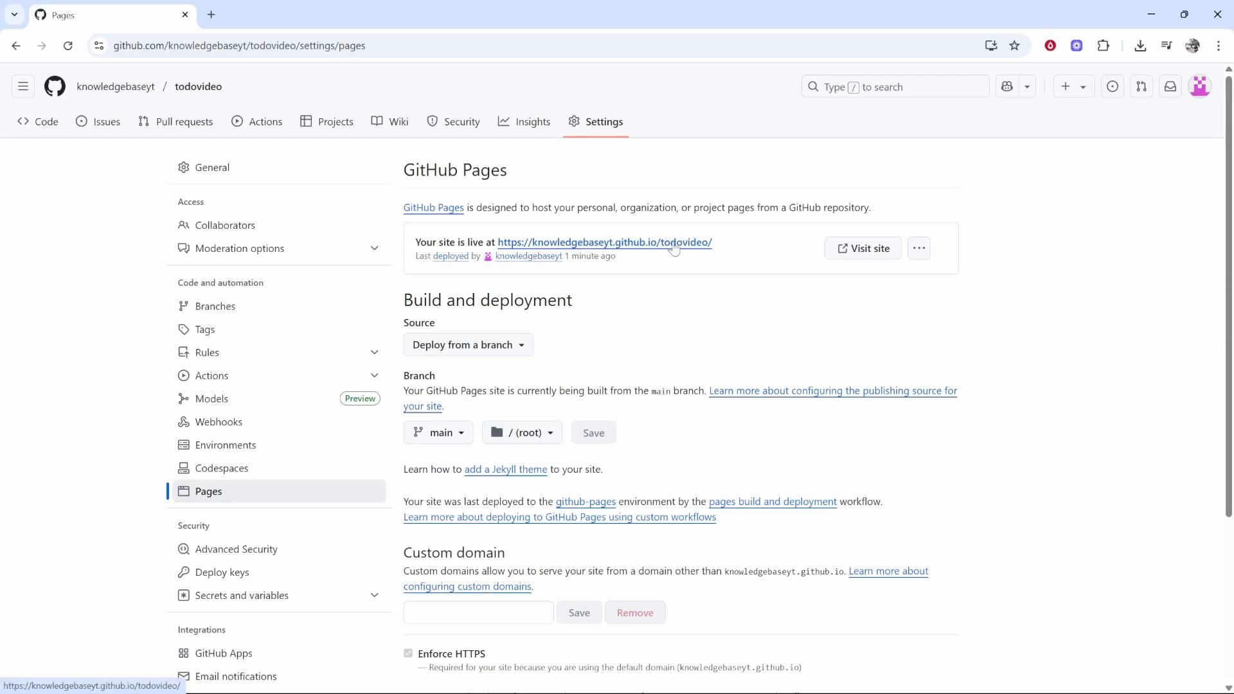
{"action": "left_click_drag", "start_coordinate": [404, 554], "coordinate": [551, 561]}
{"action": "left_click", "coordinate": [540, 550]}
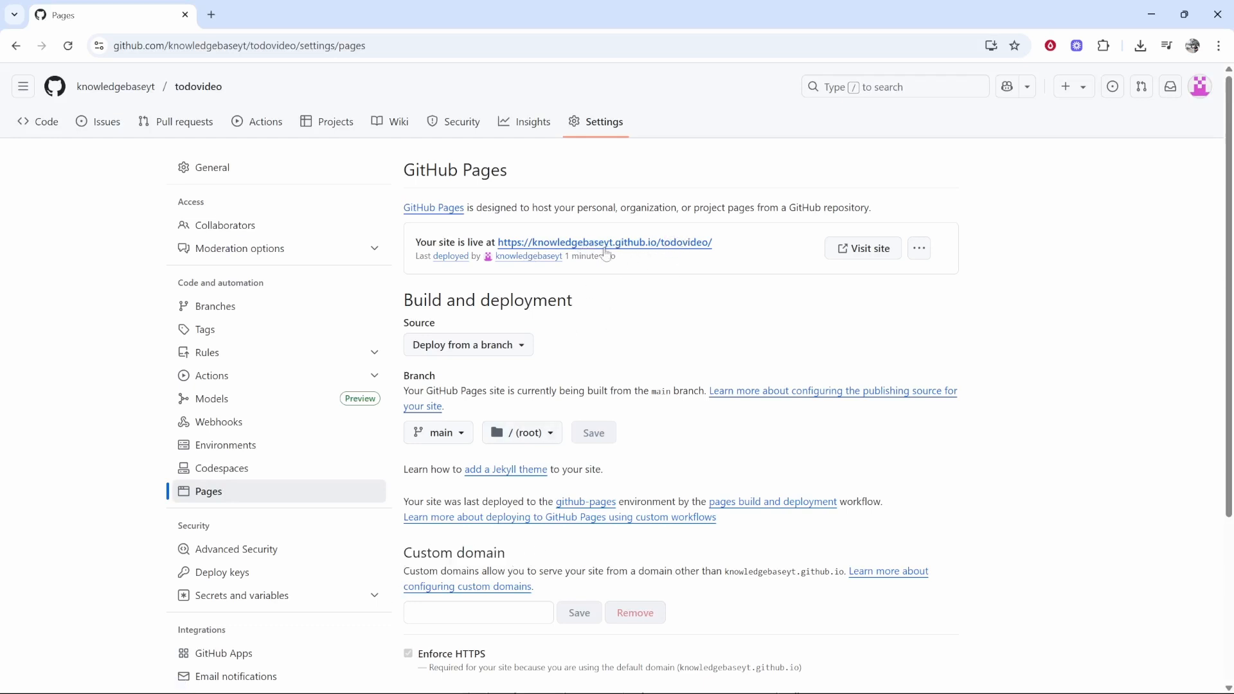
{"action": "left_click", "coordinate": [657, 243]}
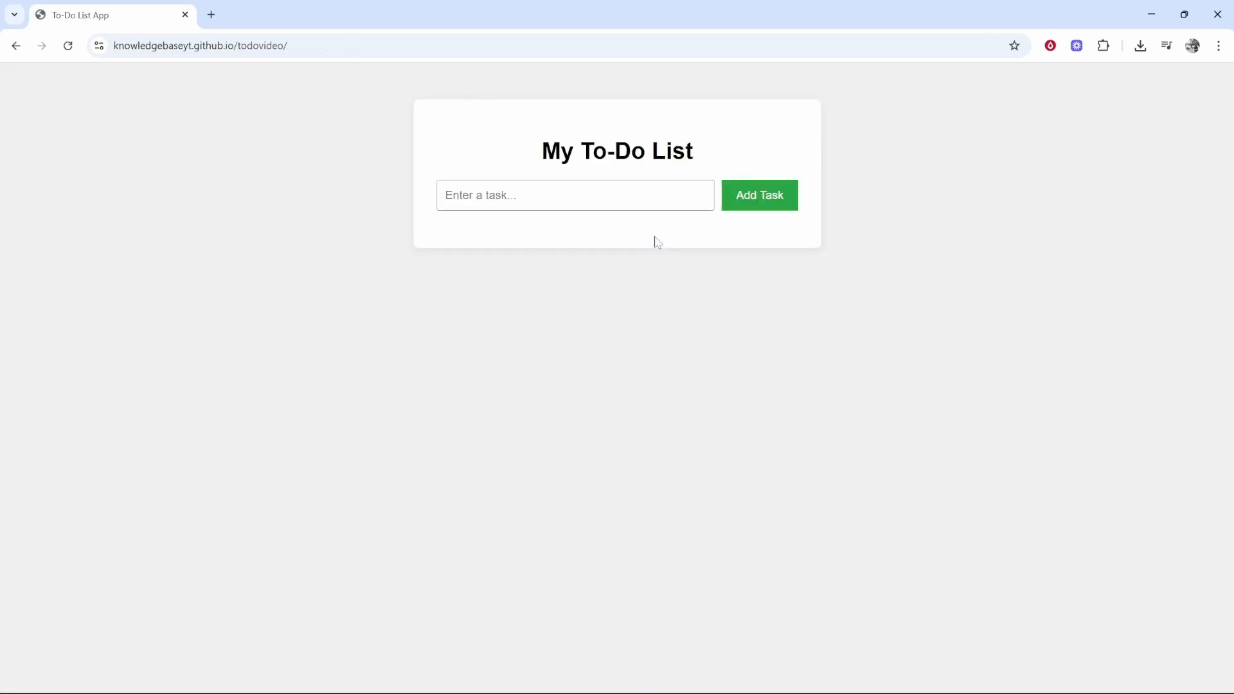
Test the live to-do list by adding the task "record video".
{"action": "left_click", "coordinate": [575, 195]}
{"action": "type", "text": "record video"}
{"action": "left_click", "coordinate": [750, 202]}
{"action": "left_click_drag", "start_coordinate": [509, 241], "coordinate": [429, 245]}
{"action": "left_click", "coordinate": [310, 168]}
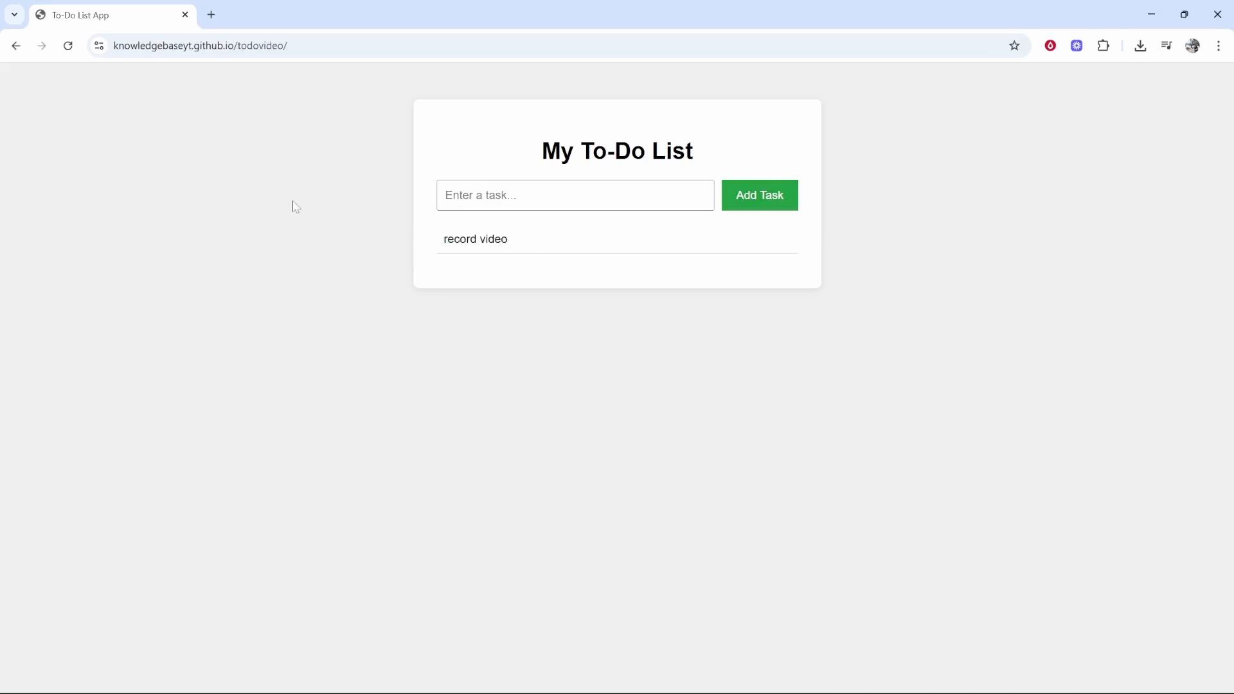